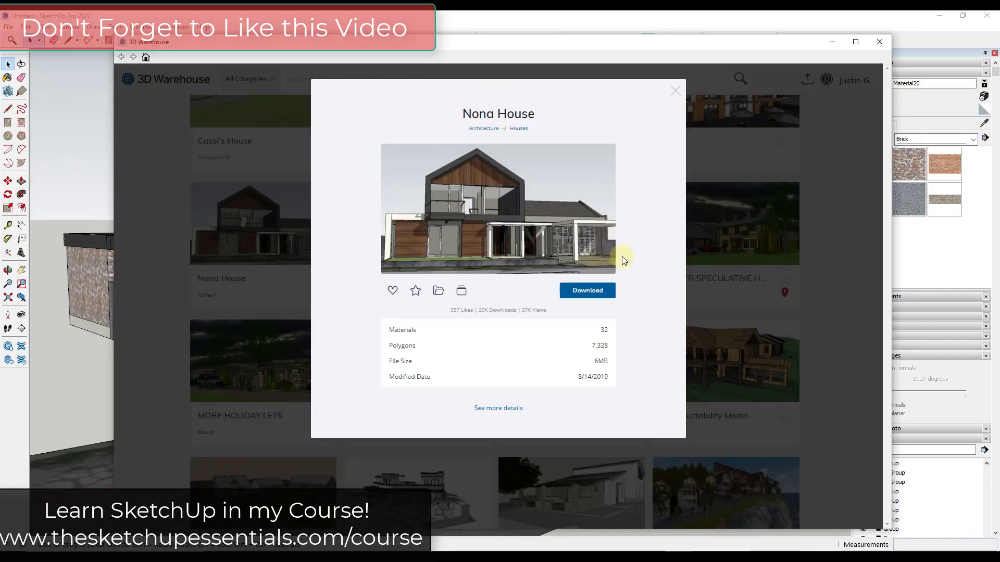
# View the Nona House details in 3D Warehouse, then close the warehouse to return to the model.
pyautogui.click(488, 410)
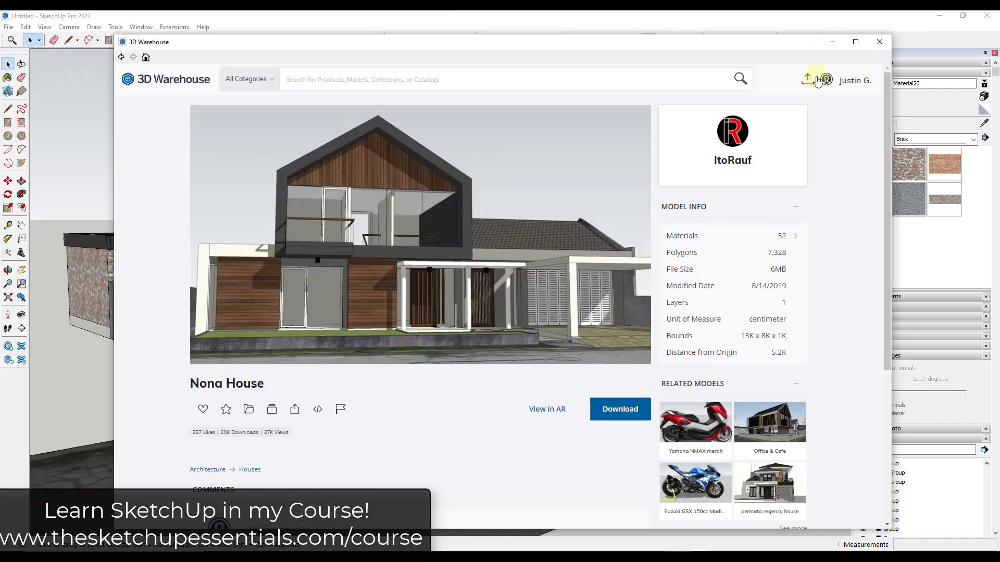
pyautogui.click(830, 43)
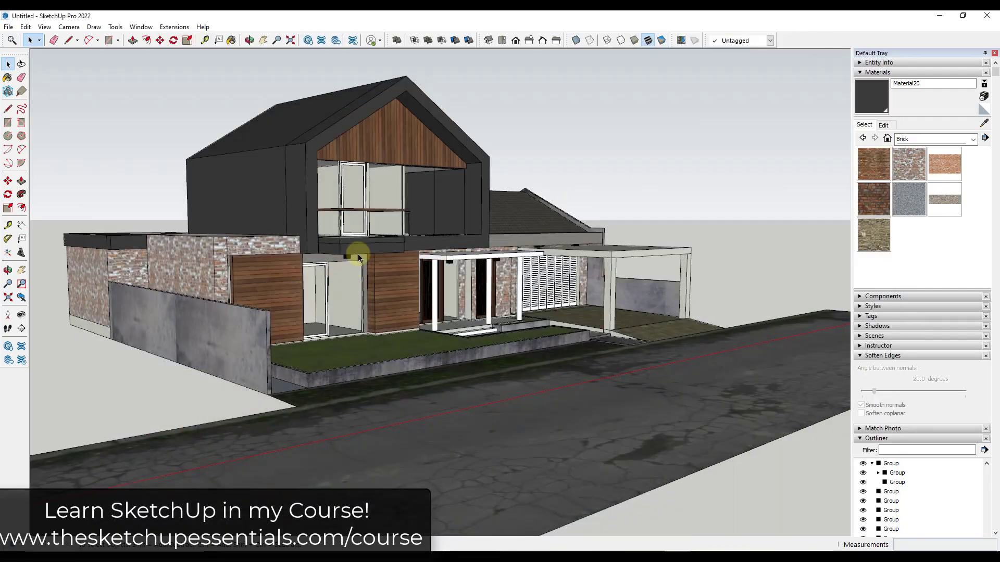
# Zoom and orbit toward the house's left side and select the left brick wall group.
pyautogui.scroll(3, 295, 219)
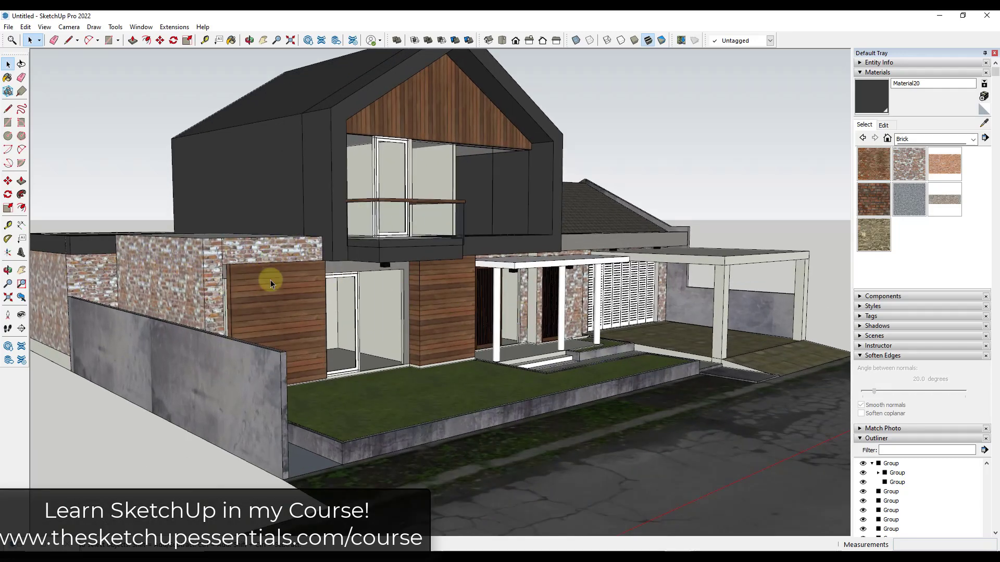
pyautogui.moveTo(502, 296); pyautogui.dragTo(341, 284, button='middle')
pyautogui.moveTo(275, 275); pyautogui.dragTo(326, 277, button='middle')
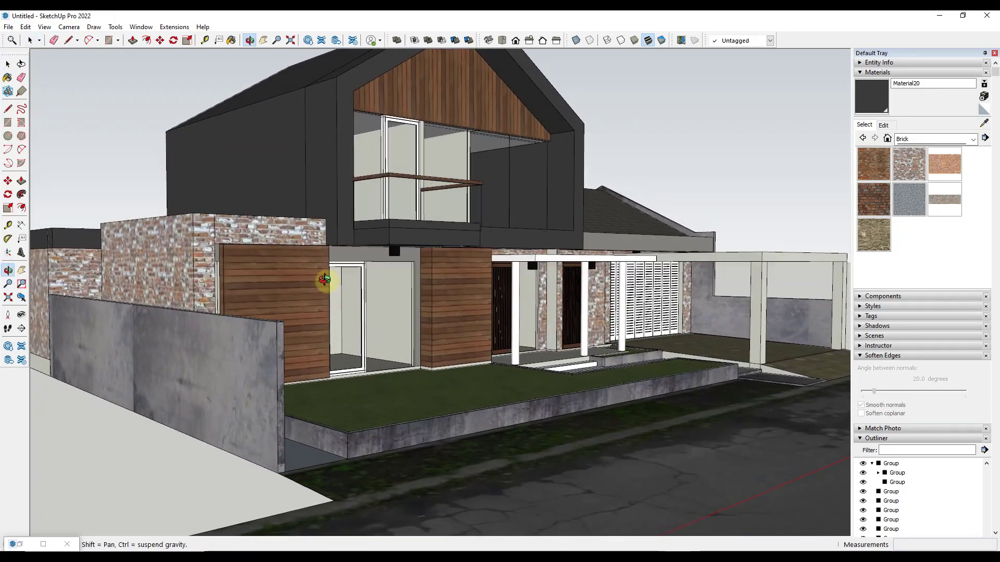
pyautogui.click(198, 248)
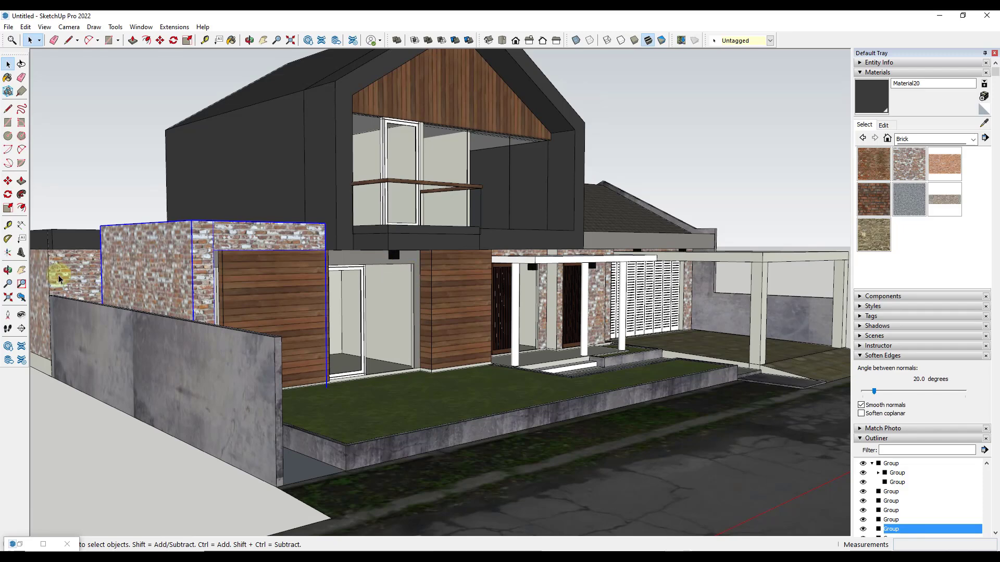
# Open the brick wall group for editing and show the Brick, Cladding and Siding materials.
pyautogui.click(58, 273)
pyautogui.doubleClick(201, 252)
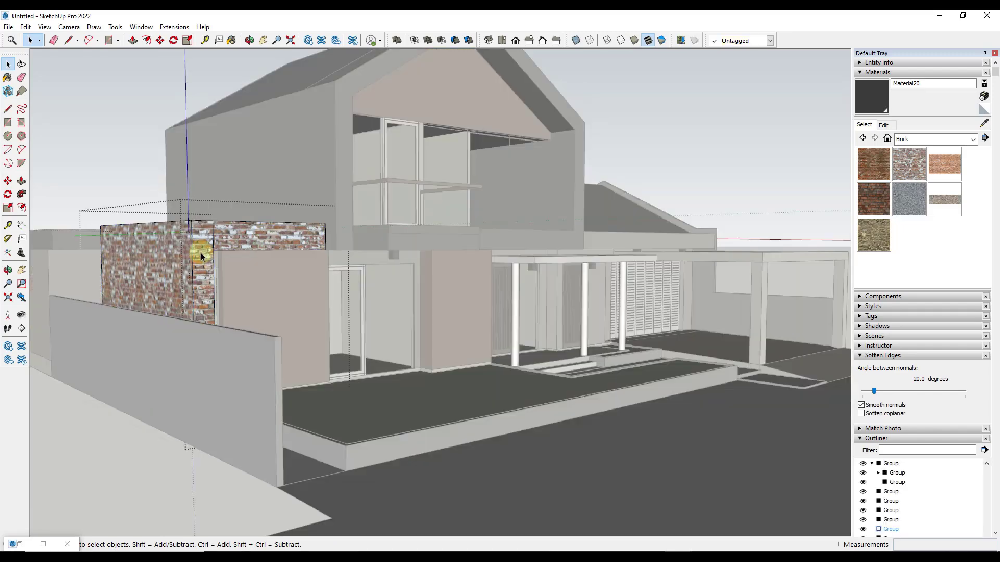
pyautogui.click(862, 138)
pyautogui.click(911, 140)
pyautogui.click(932, 192)
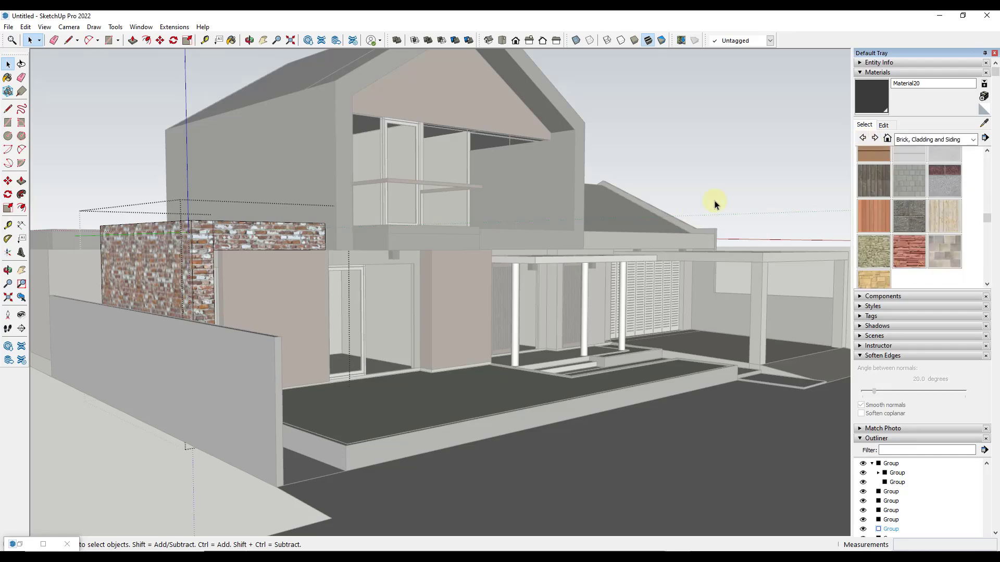
pyautogui.moveTo(183, 269); pyautogui.dragTo(347, 268, button='middle')
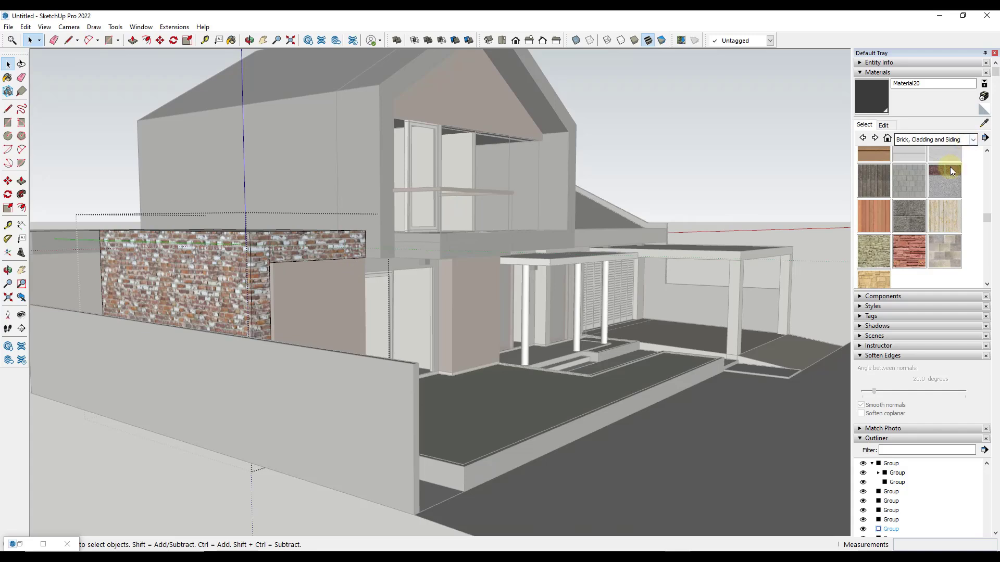
# Paint the narrow face, brick wall face and brick block with Stone Masonry Multi.
pyautogui.click(950, 256)
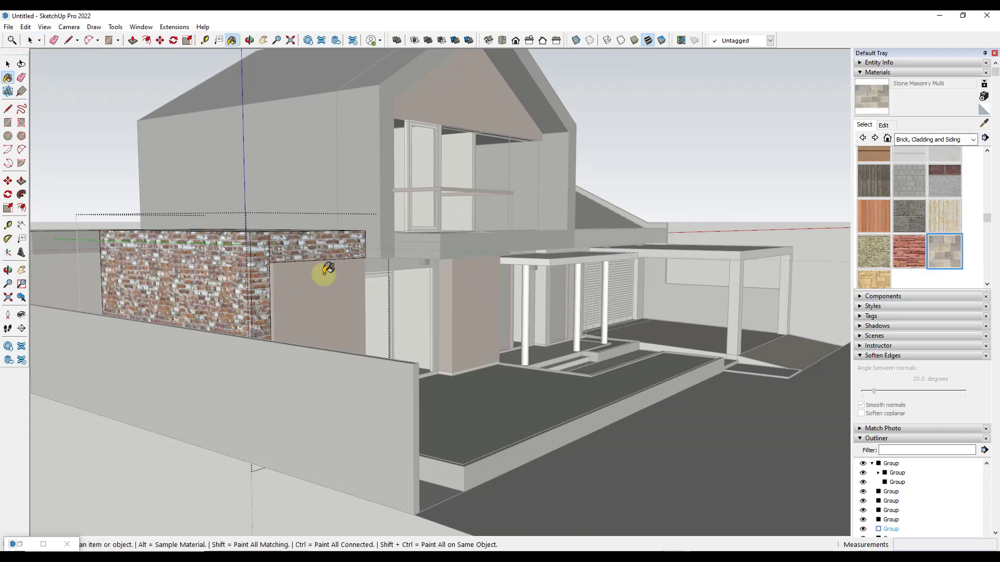
pyautogui.click(256, 249)
pyautogui.click(241, 248)
pyautogui.press('space')
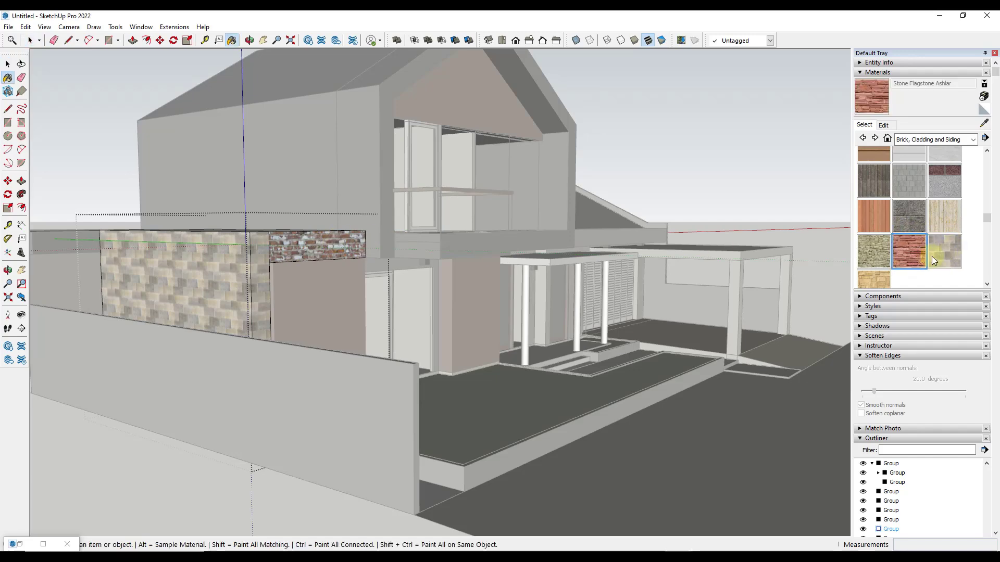
pyautogui.click(932, 257)
pyautogui.click(307, 248)
pyautogui.press('space')
# Open the left front wall group and paint its brick face with the stone.
pyautogui.scroll(-5, 290, 223)
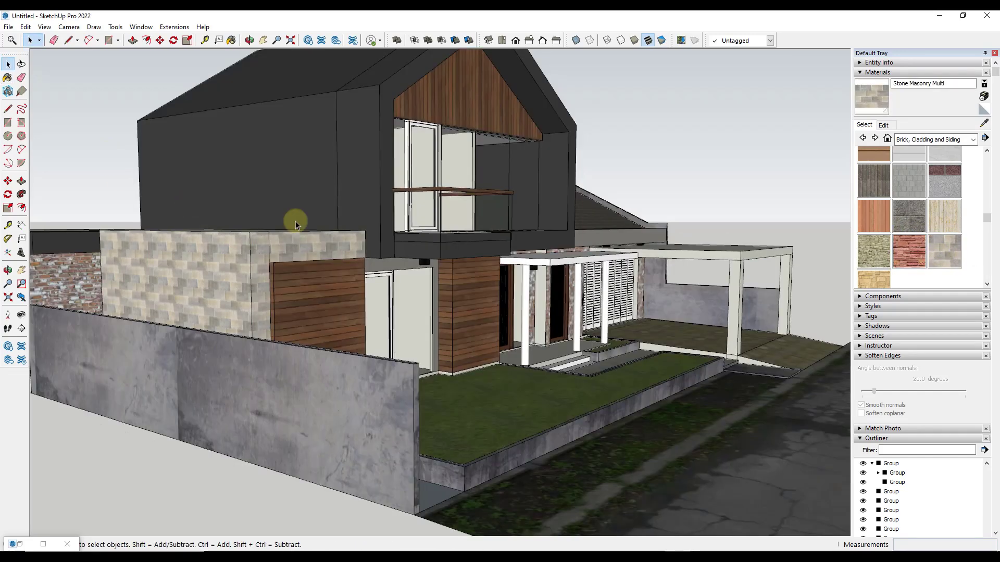
pyautogui.moveTo(290, 223); pyautogui.dragTo(134, 263, button='middle')
pyautogui.click(121, 272)
pyautogui.doubleClick(120, 272)
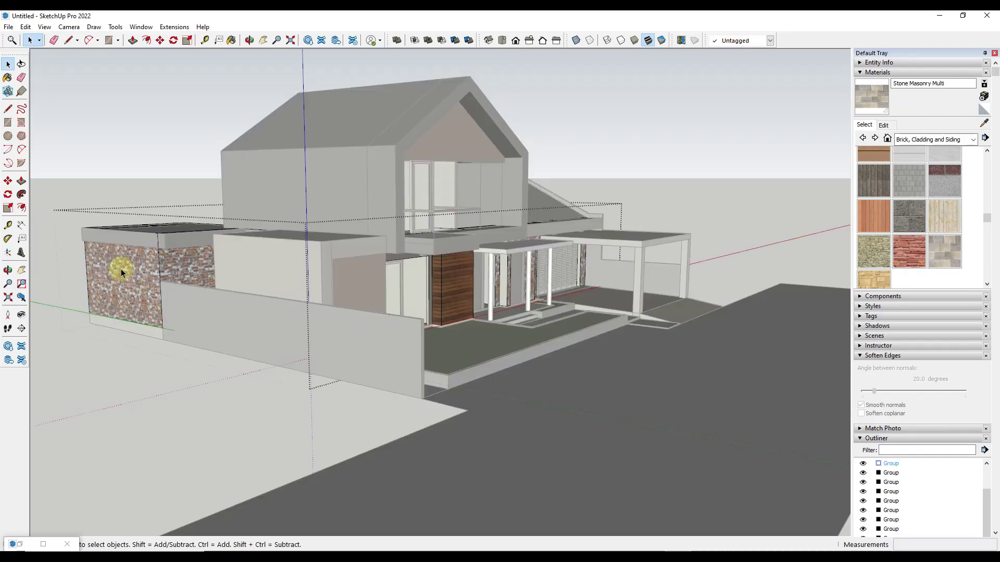
pyautogui.click(872, 104)
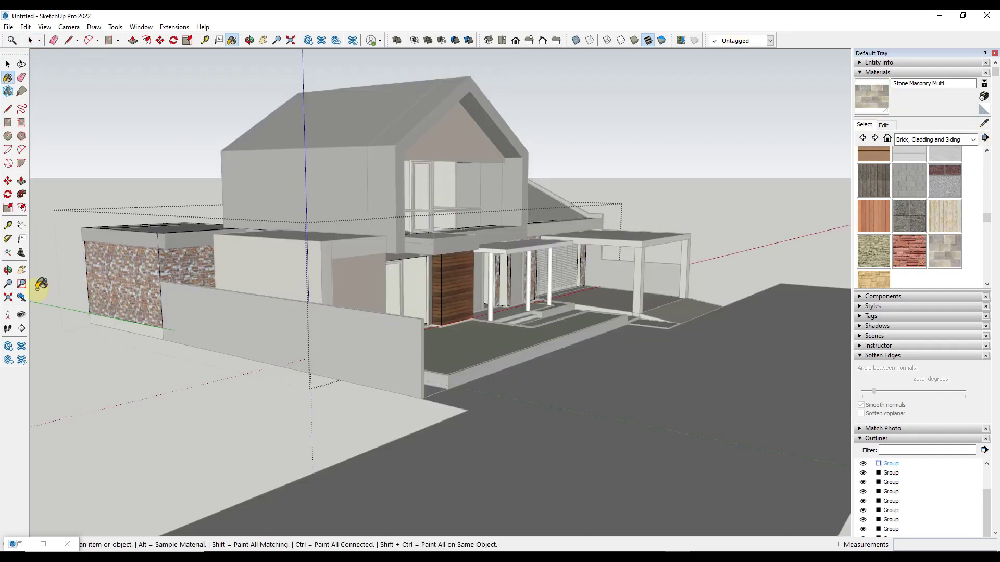
pyautogui.click(123, 275)
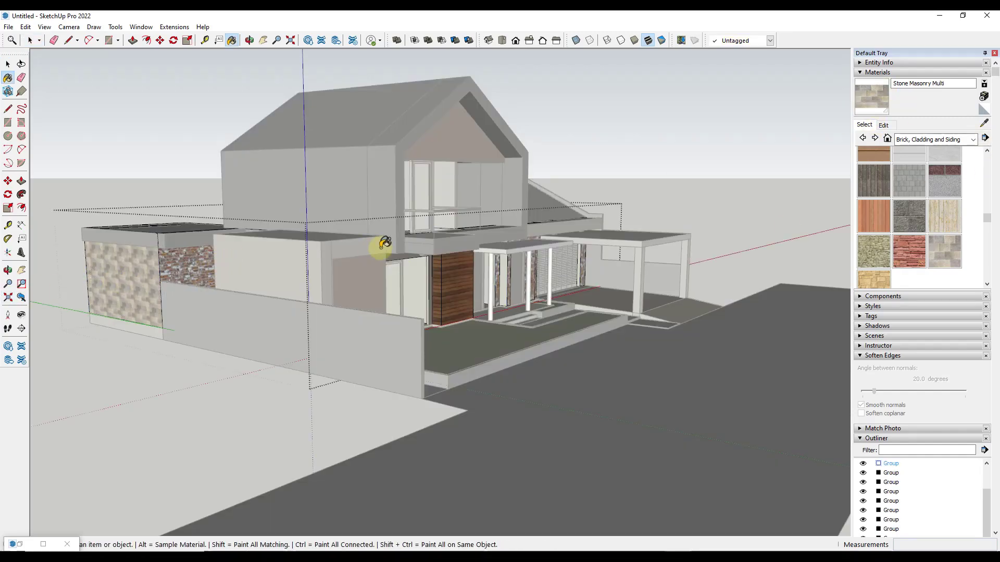
# Undo the stone paint so the walls show brick cladding again.
pyautogui.hotkey('ctrl', 'z')
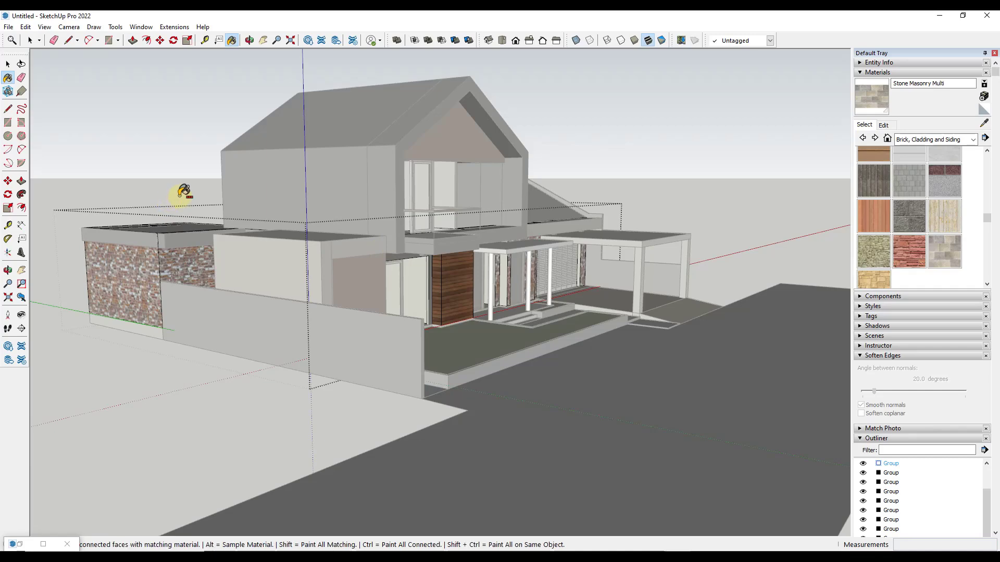
pyautogui.hotkey('ctrl', 'z')
pyautogui.hotkey('ctrl', 'z')
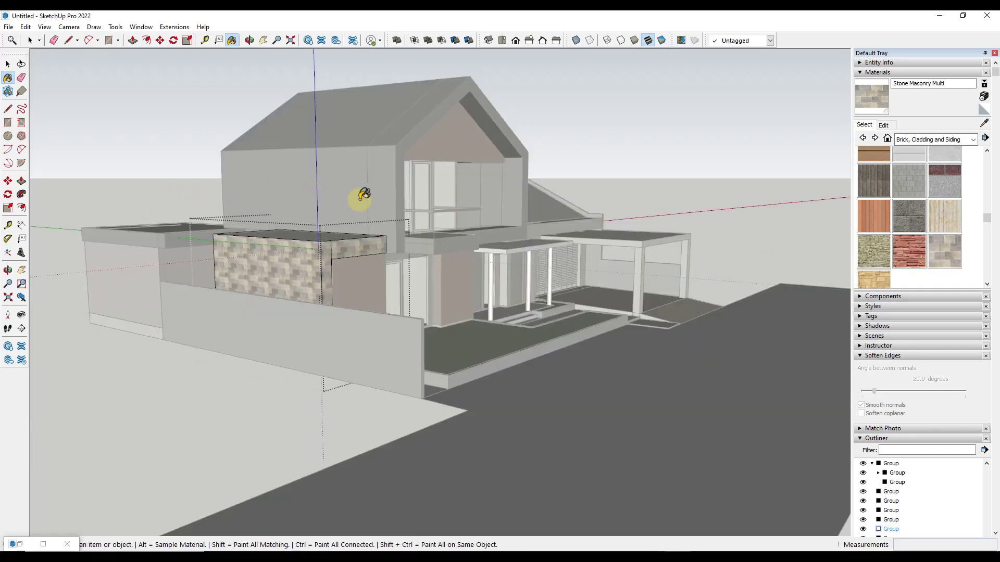
pyautogui.click(363, 248)
pyautogui.hotkey('ctrl', 'z')
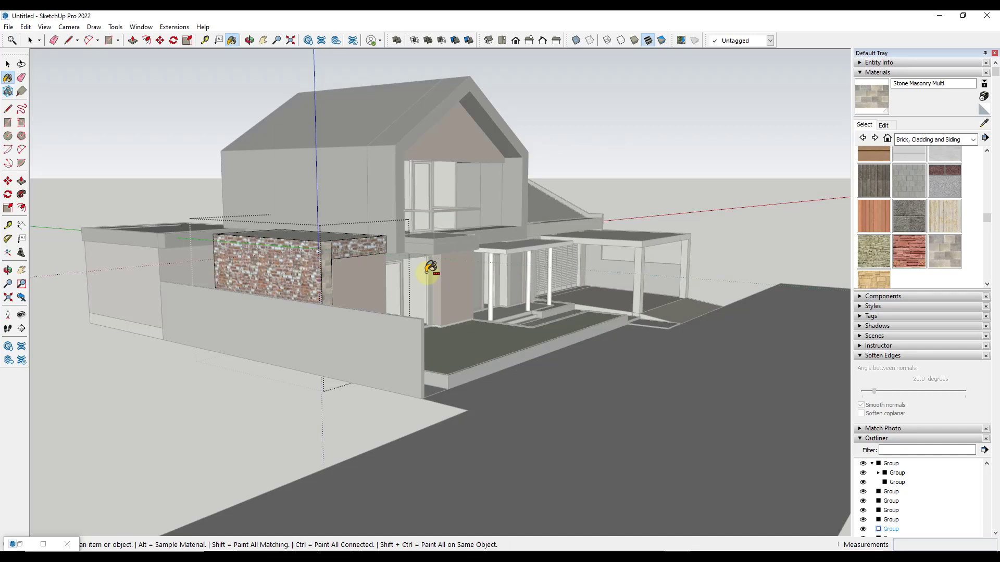
pyautogui.press('space')
# Search Extension Warehouse for 'material replace' and install the free Material Replacer extension.
pyautogui.click(609, 178)
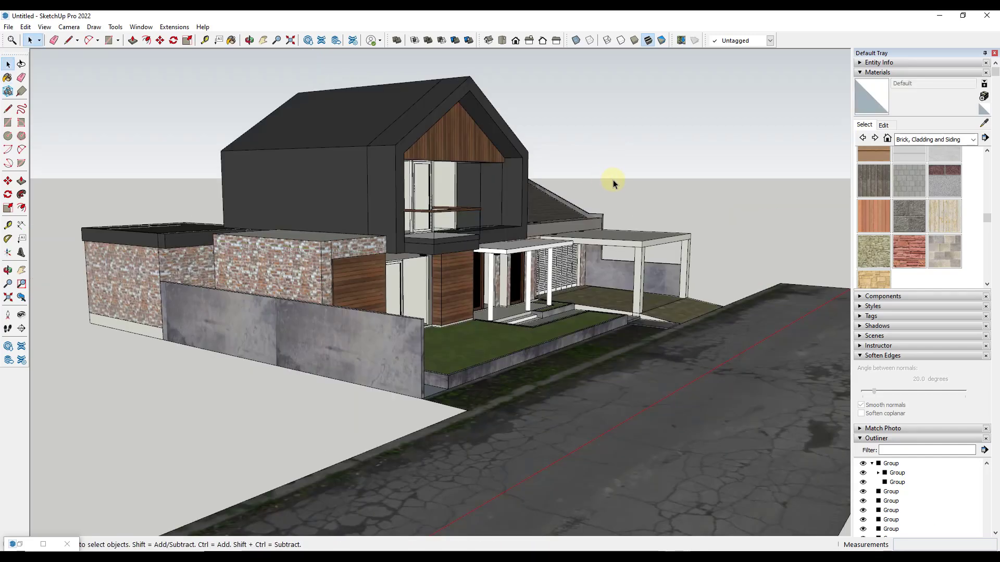
pyautogui.click(322, 41)
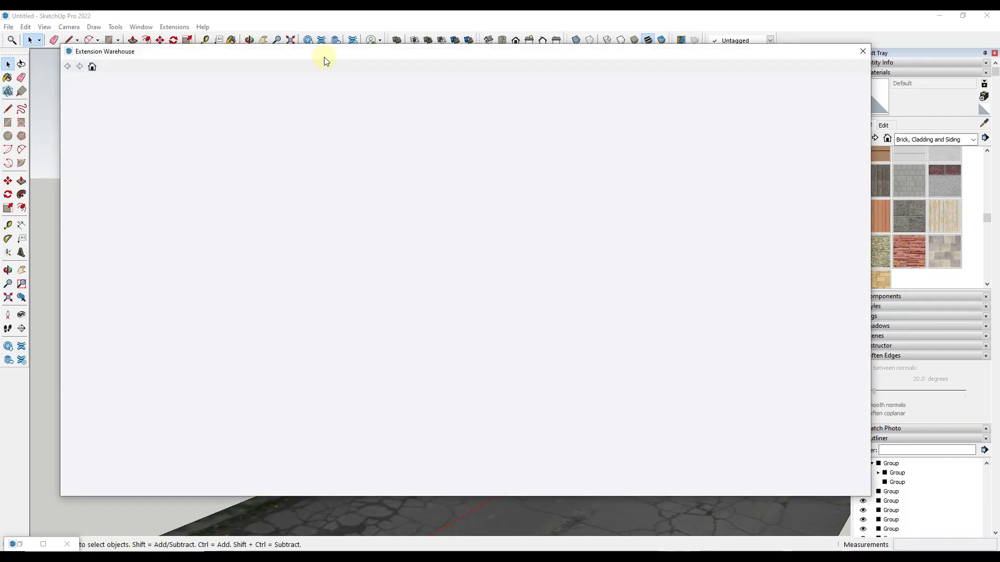
pyautogui.click(405, 87)
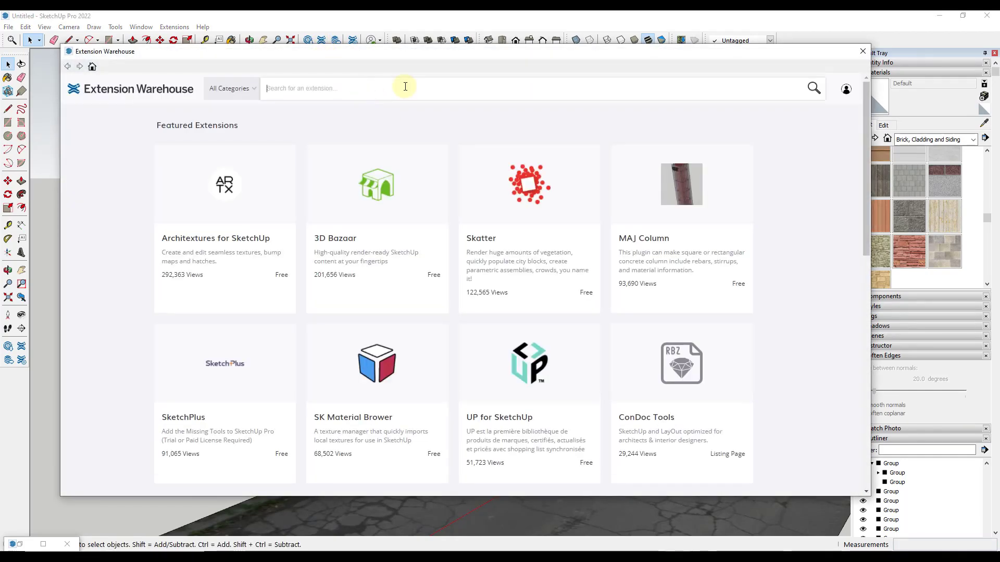
pyautogui.write('material ')
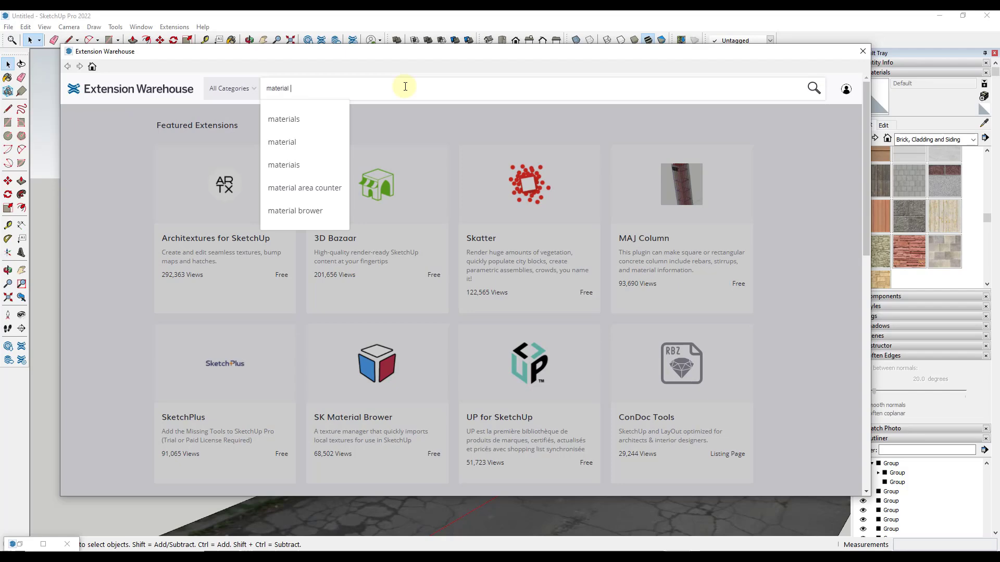
pyautogui.write('replacer')
pyautogui.press('Return')
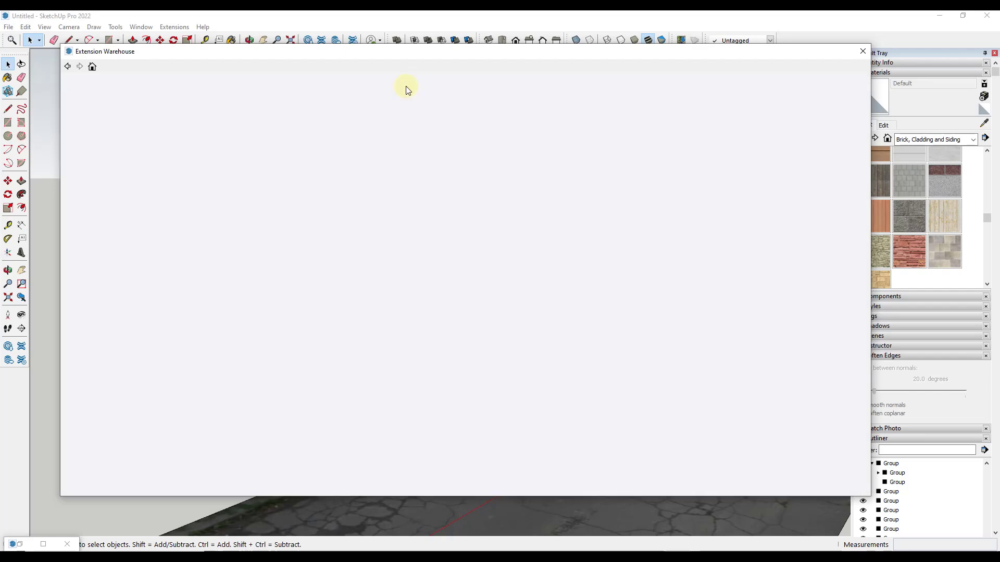
pyautogui.click(331, 229)
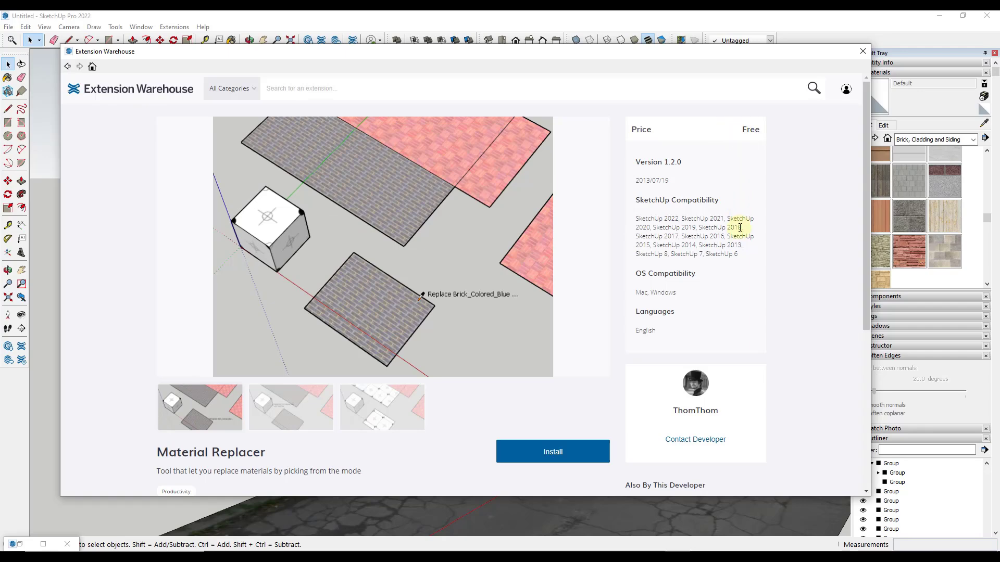
pyautogui.scroll(-3, 458, 274)
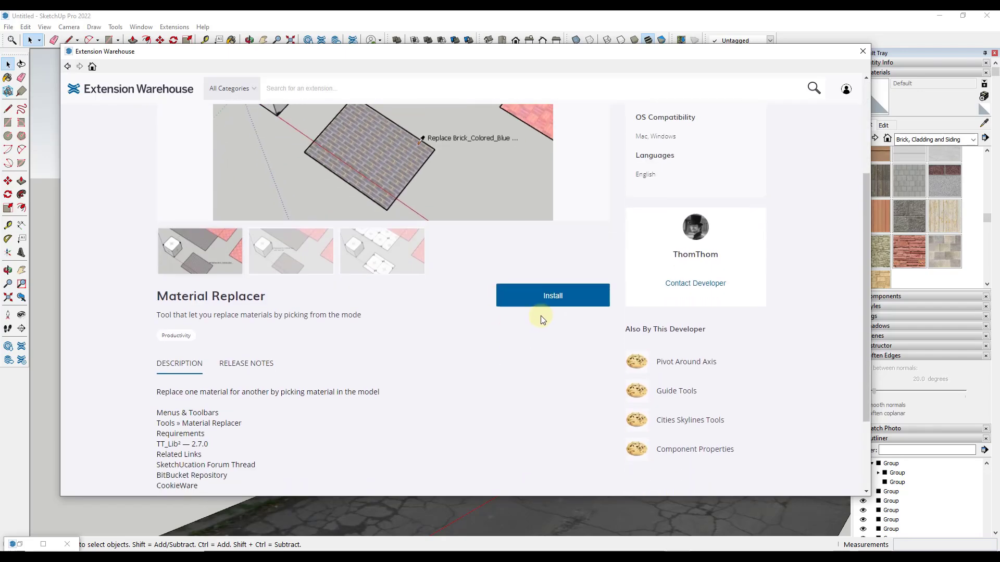
pyautogui.click(546, 297)
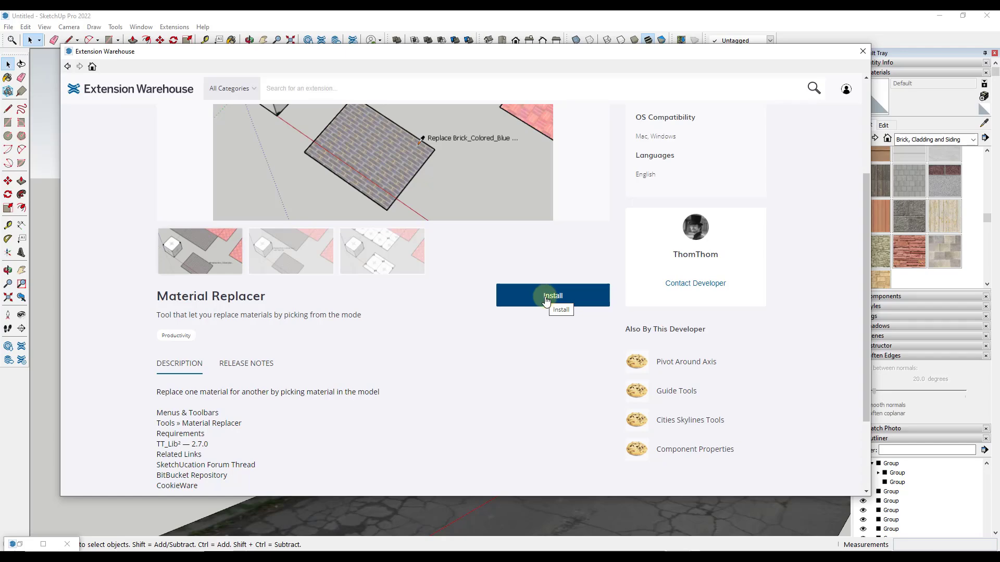
pyautogui.click(863, 51)
pyautogui.moveTo(610, 237); pyautogui.dragTo(644, 161, button='middle')
# Use Tools > Material Replacer to swap Bricks_RedAndWhite walls for the timber cladding Material19.
pyautogui.scroll(1, 682, 146)
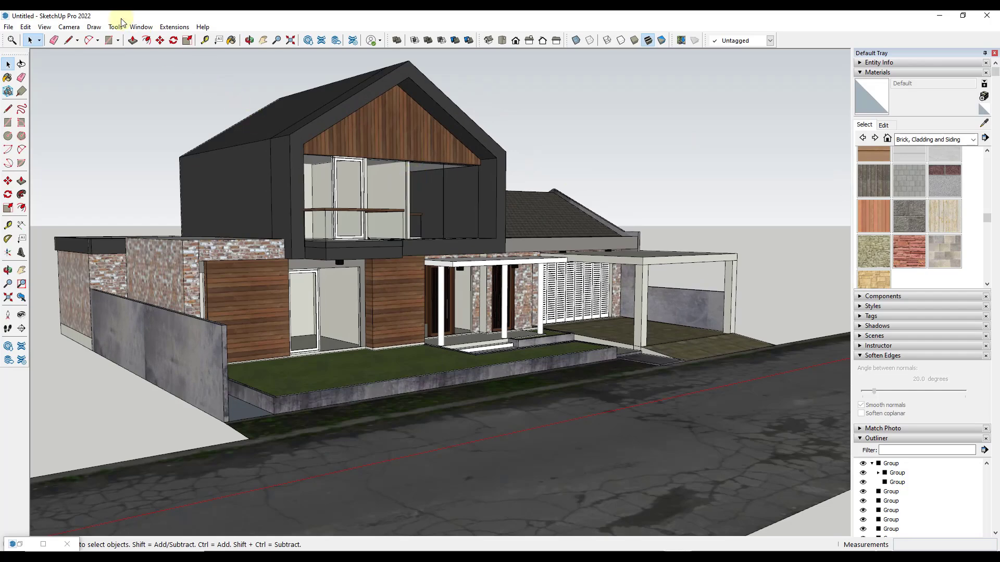
pyautogui.click(141, 27)
pyautogui.click(115, 26)
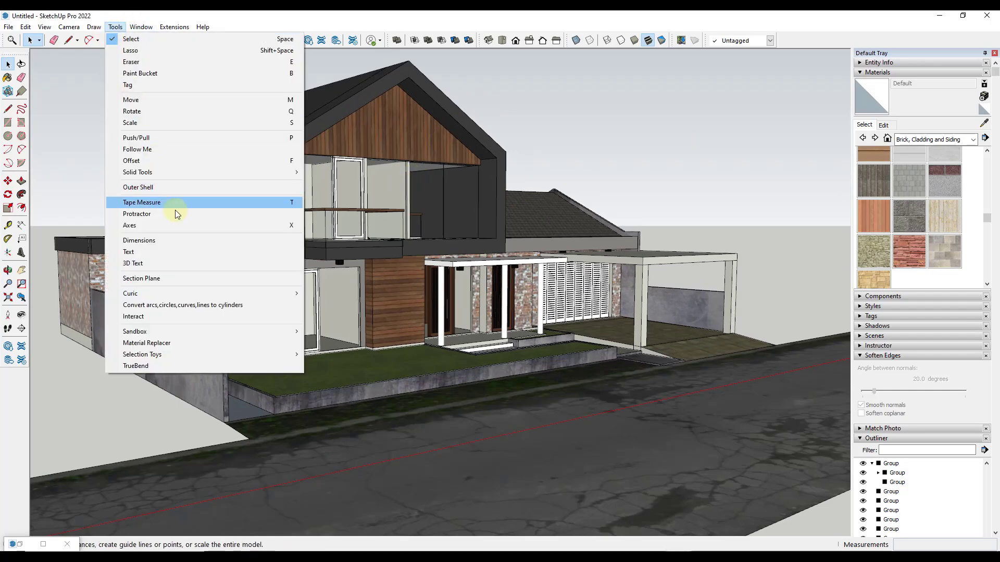
pyautogui.click(186, 344)
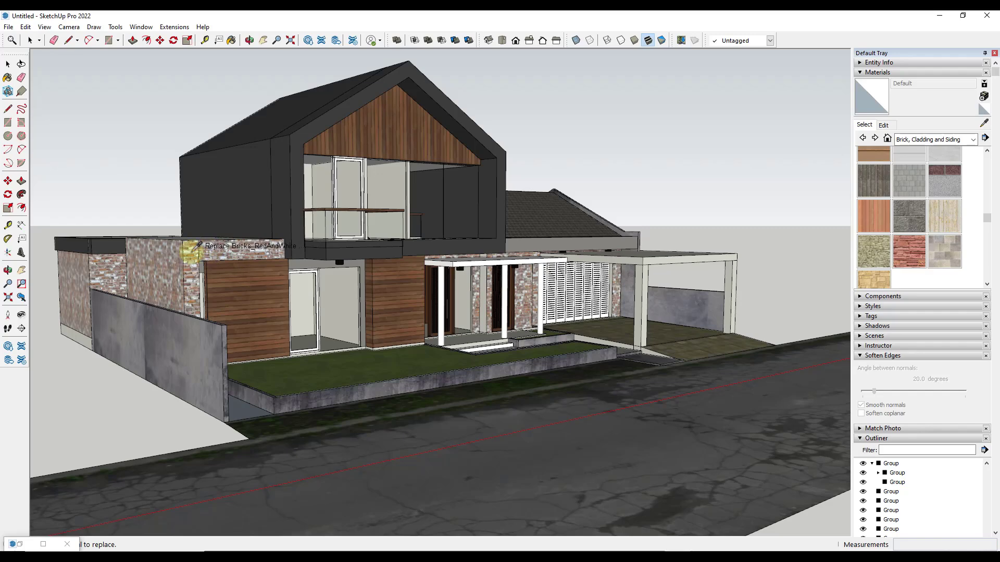
pyautogui.scroll(6, 188, 252)
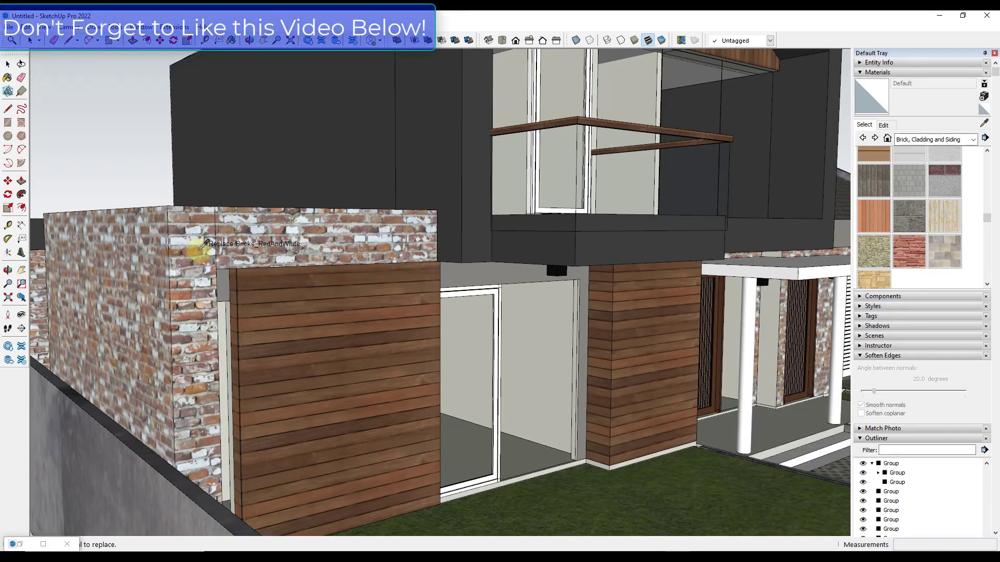
pyautogui.scroll(-3, 204, 243)
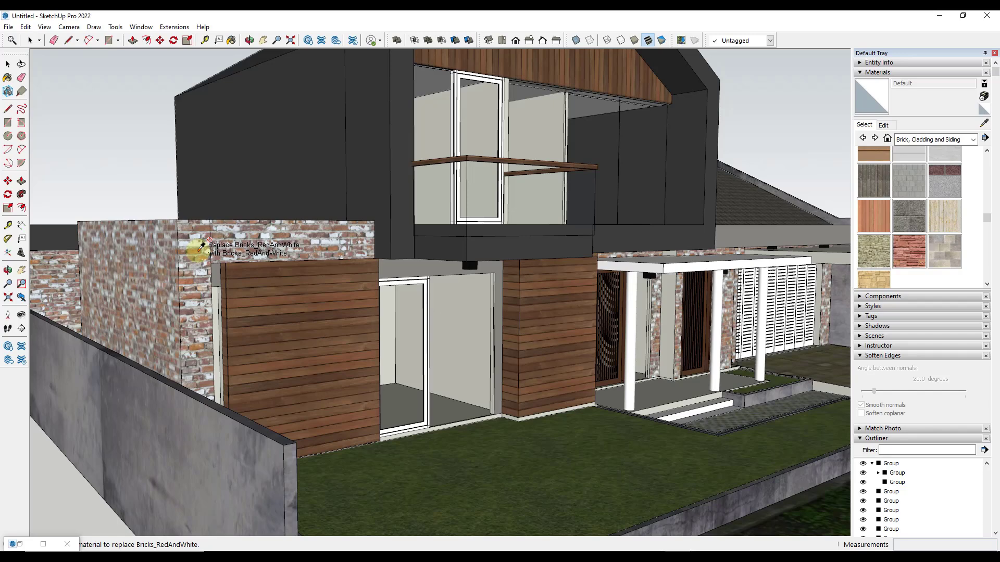
pyautogui.scroll(-3, 202, 245)
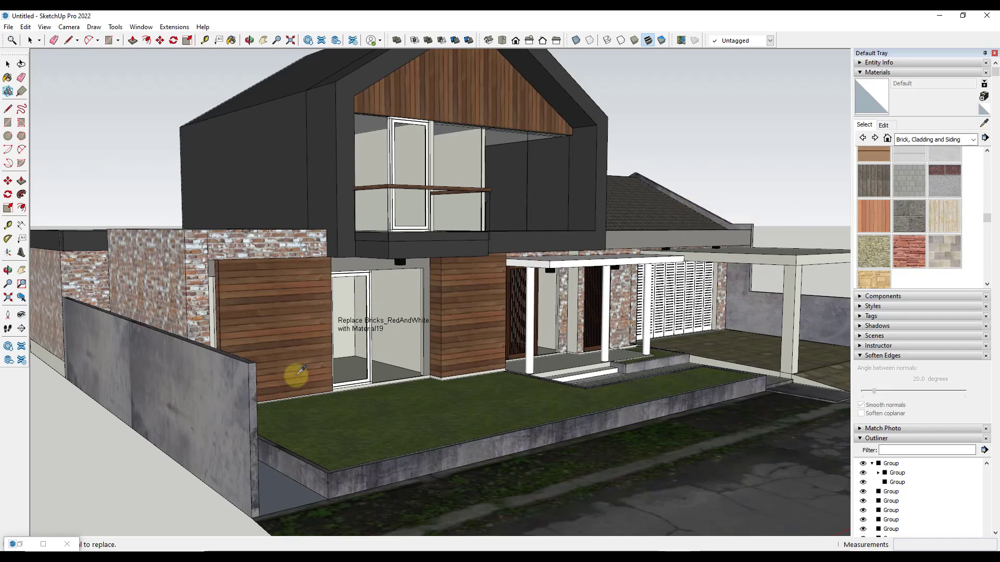
pyautogui.click(301, 300)
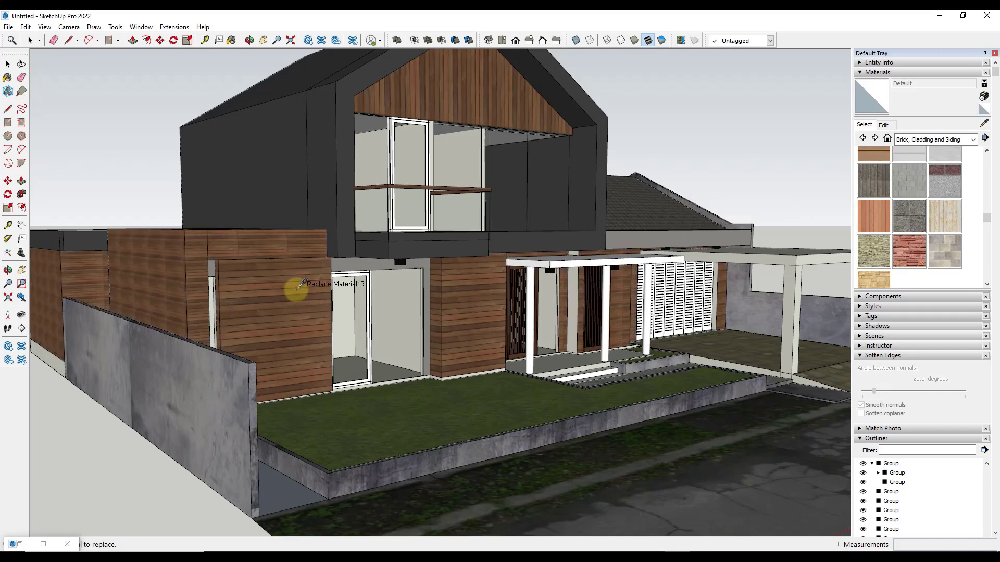
pyautogui.scroll(5, 183, 241)
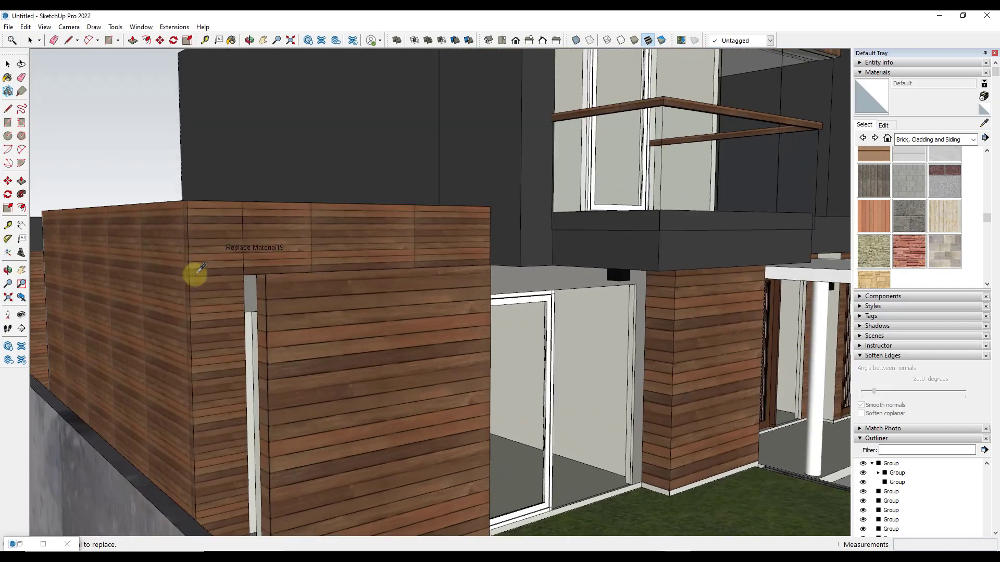
pyautogui.scroll(-8, 214, 269)
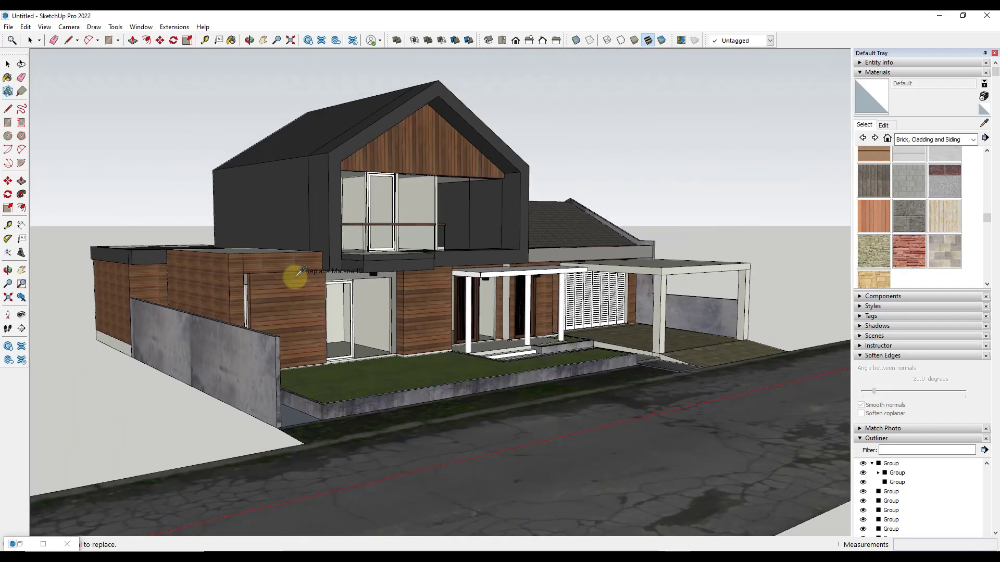
# Undo the wood replacement to bring back the brick walls.
pyautogui.hotkey('ctrl', 'z')
pyautogui.press('space')
pyautogui.scroll(-6, 313, 281)
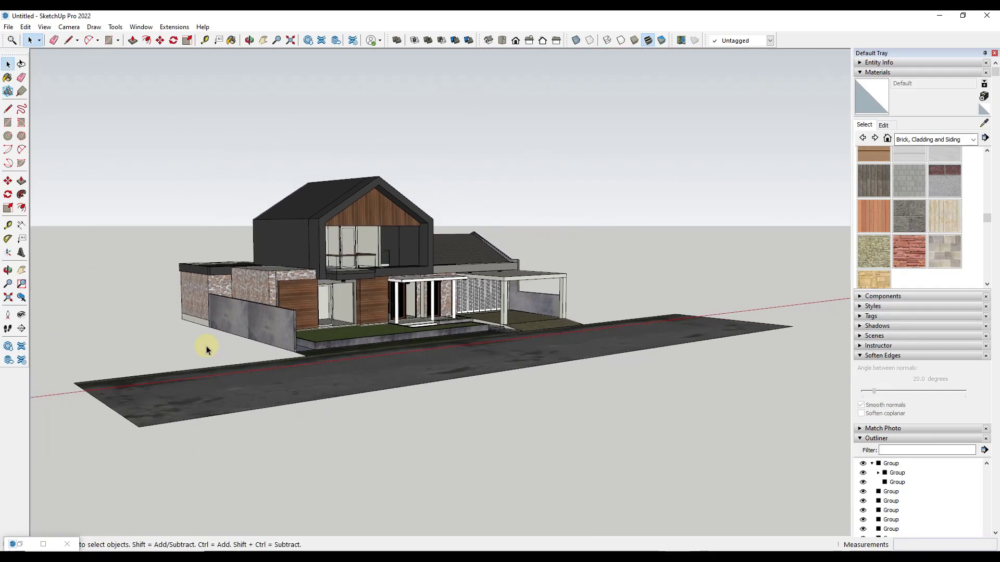
# Draw a small rectangle beside the house and Push/Pull it into a sample box.
pyautogui.press('r')
pyautogui.click(175, 363)
pyautogui.click(197, 360)
pyautogui.press('space')
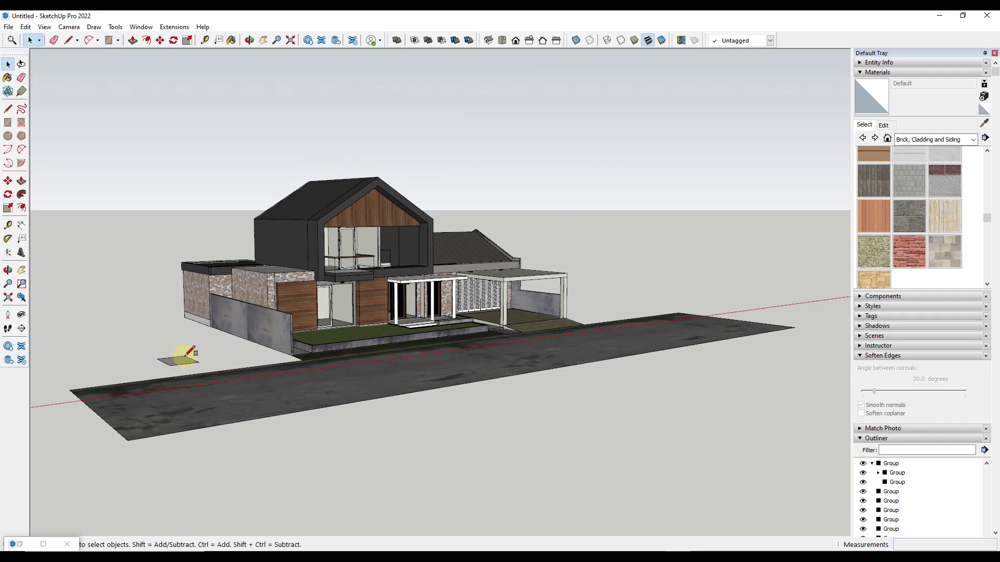
pyautogui.press('p')
pyautogui.click(172, 367)
pyautogui.click(173, 341)
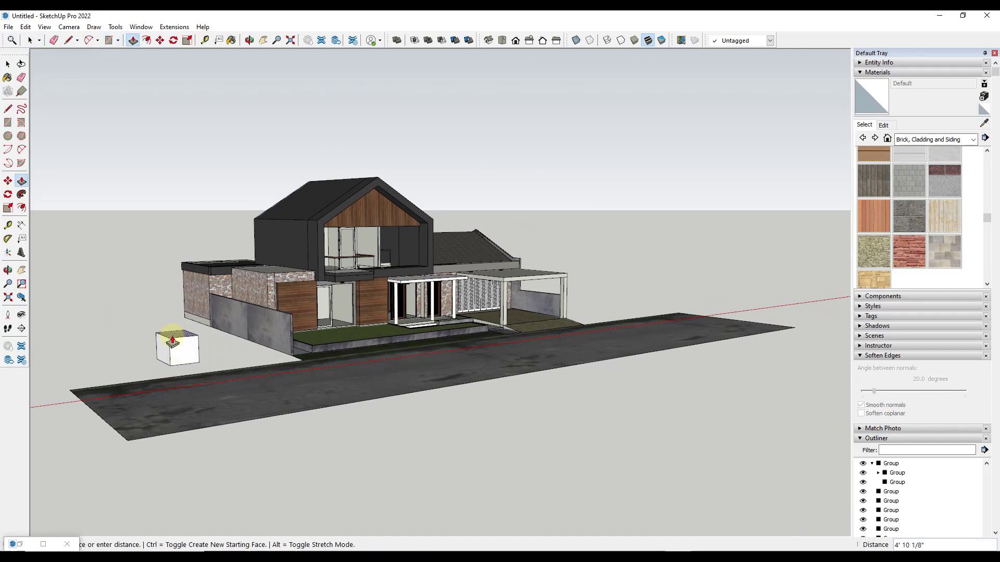
pyautogui.press('space')
# Paint the sample box with Stone Masonry Multi.
pyautogui.click(934, 249)
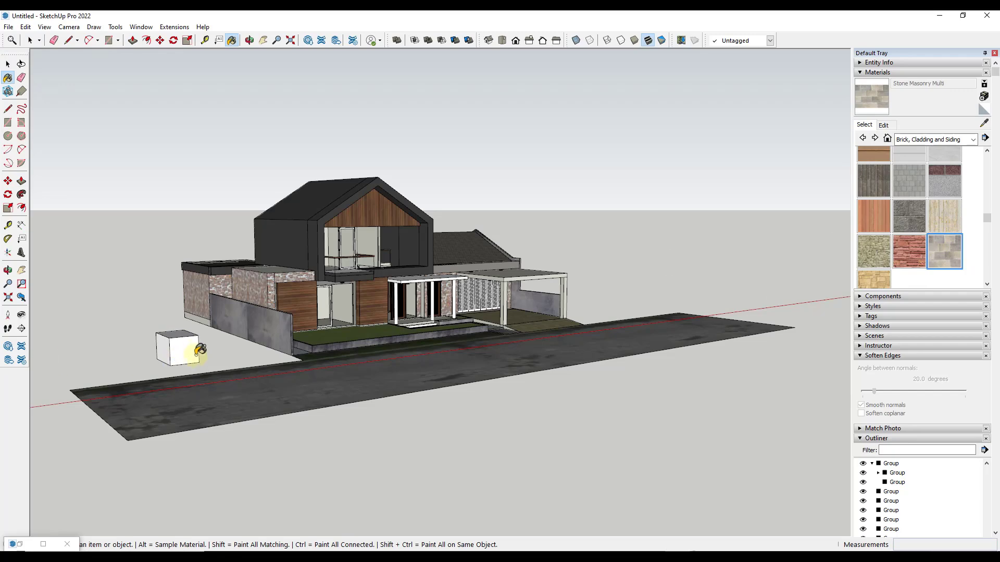
pyautogui.click(185, 352)
pyautogui.press('space')
pyautogui.scroll(3, 239, 279)
pyautogui.scroll(2, 240, 278)
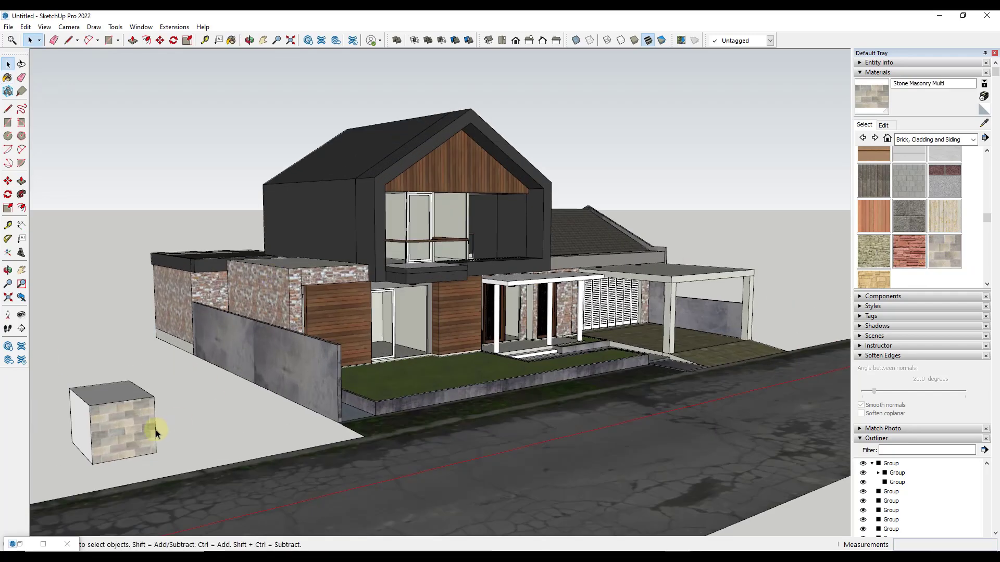
# Run Material Replacer to swap Bricks_RedAndWhite surfaces for the box's Stone Masonry Multi.
pyautogui.click(141, 28)
pyautogui.click(115, 27)
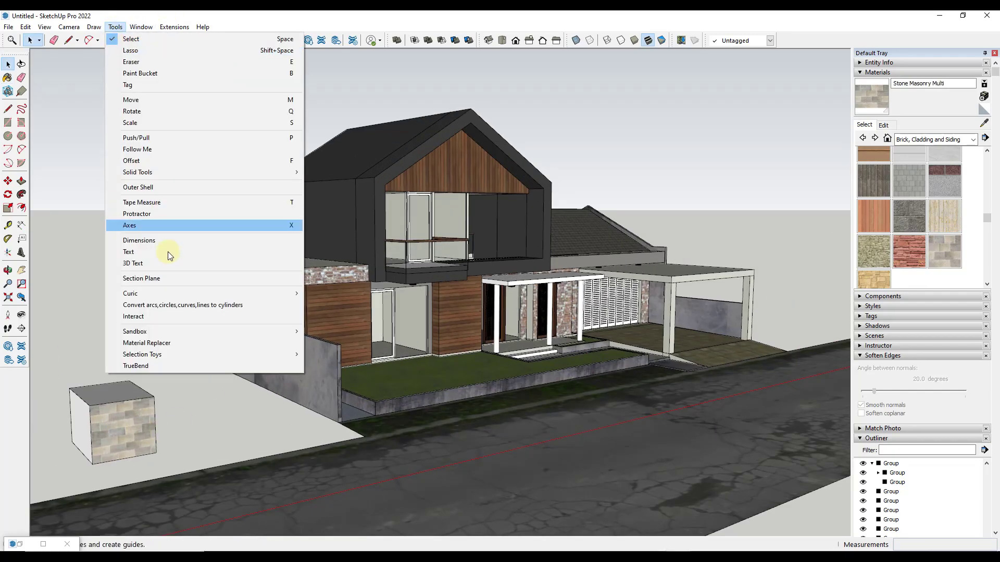
pyautogui.click(183, 342)
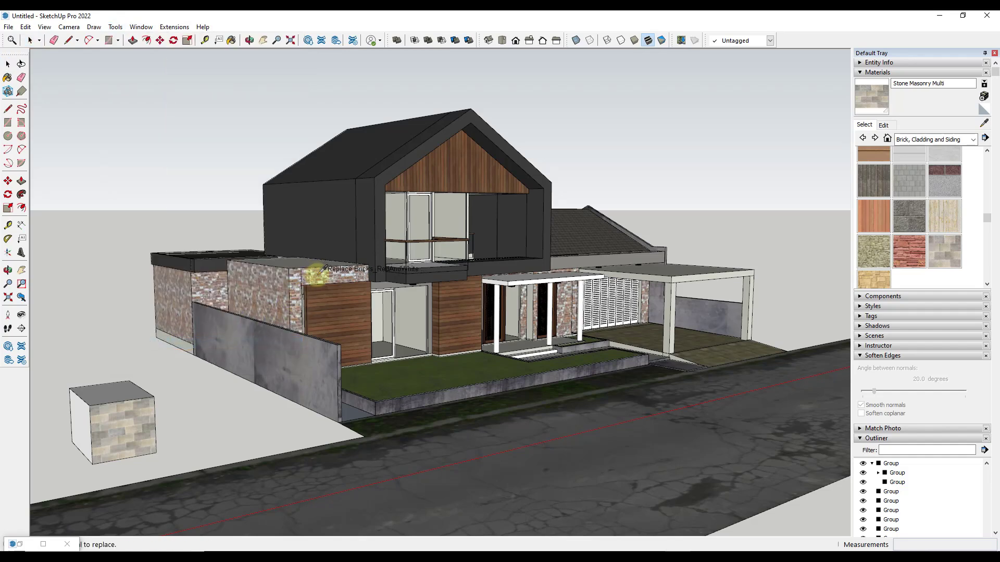
pyautogui.click(121, 421)
pyautogui.press('space')
pyautogui.moveTo(473, 290); pyautogui.dragTo(248, 308, button='middle')
pyautogui.scroll(3, 315, 262)
pyautogui.scroll(4, 315, 262)
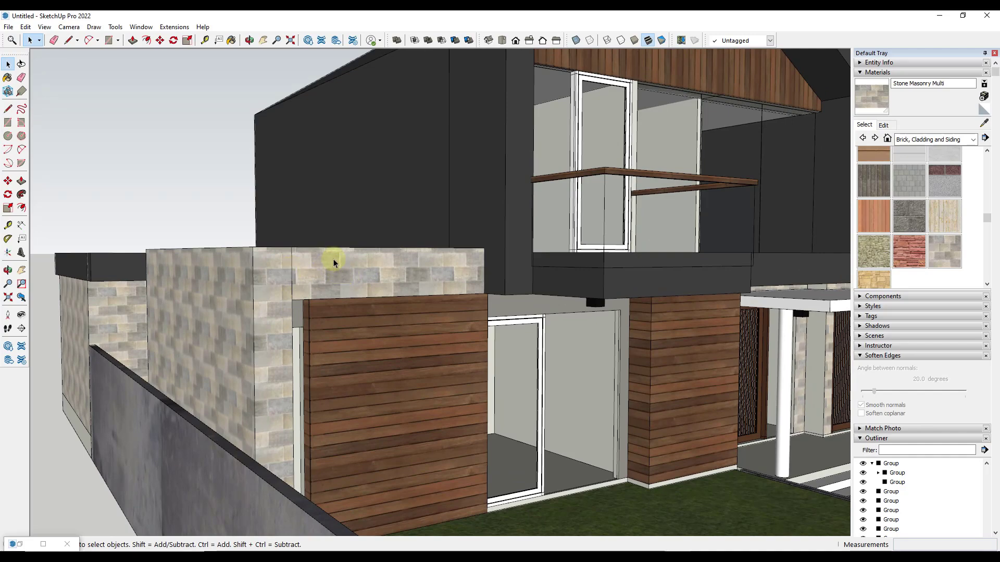
pyautogui.scroll(-3, 330, 259)
pyautogui.scroll(-4, 370, 254)
pyautogui.moveTo(424, 196); pyautogui.dragTo(311, 339, button='middle')
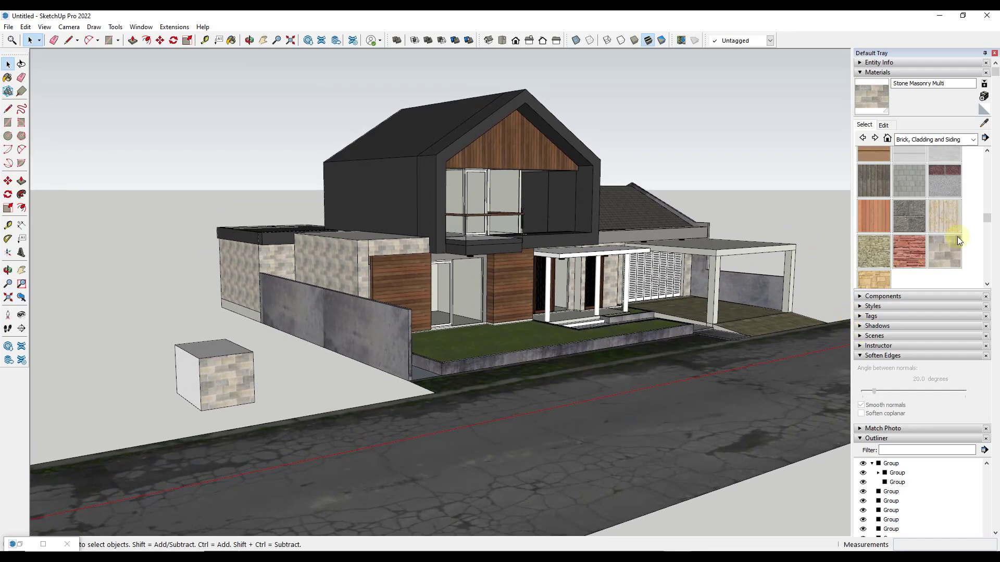
# Paint the cube Rough Square Concrete Block and replace the stone walls with it.
pyautogui.click(949, 214)
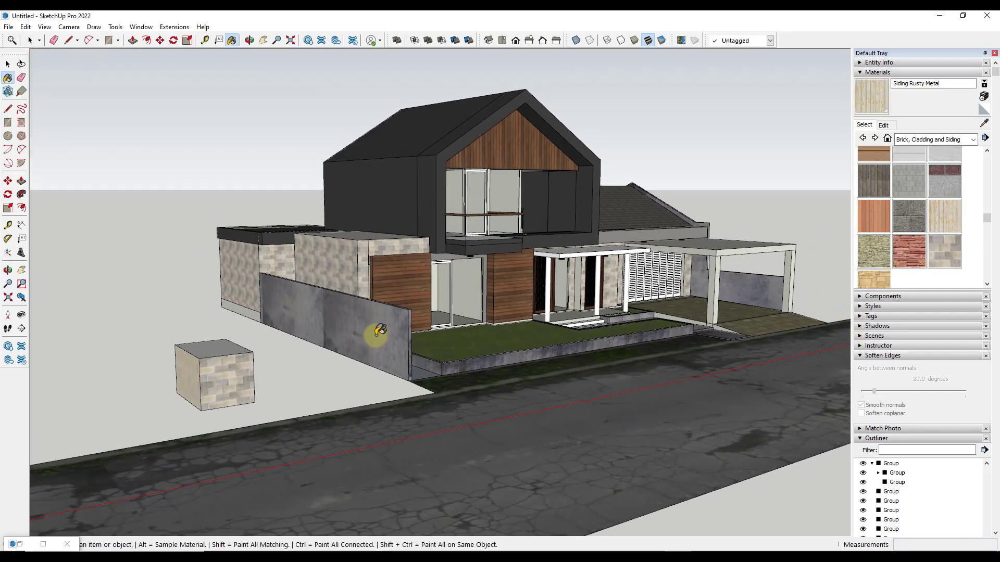
pyautogui.click(910, 215)
pyautogui.click(229, 355)
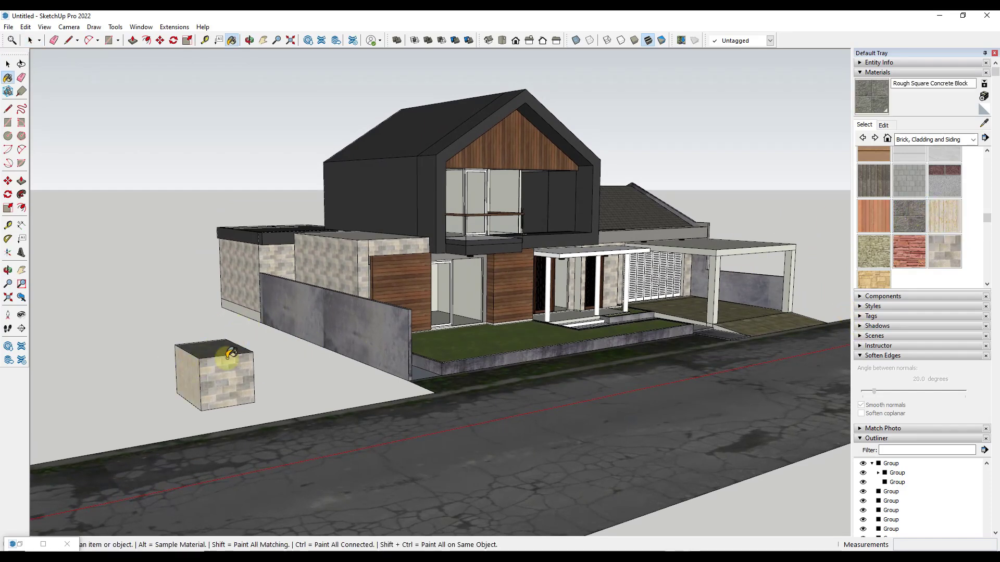
pyautogui.click(140, 27)
pyautogui.moveTo(115, 27)
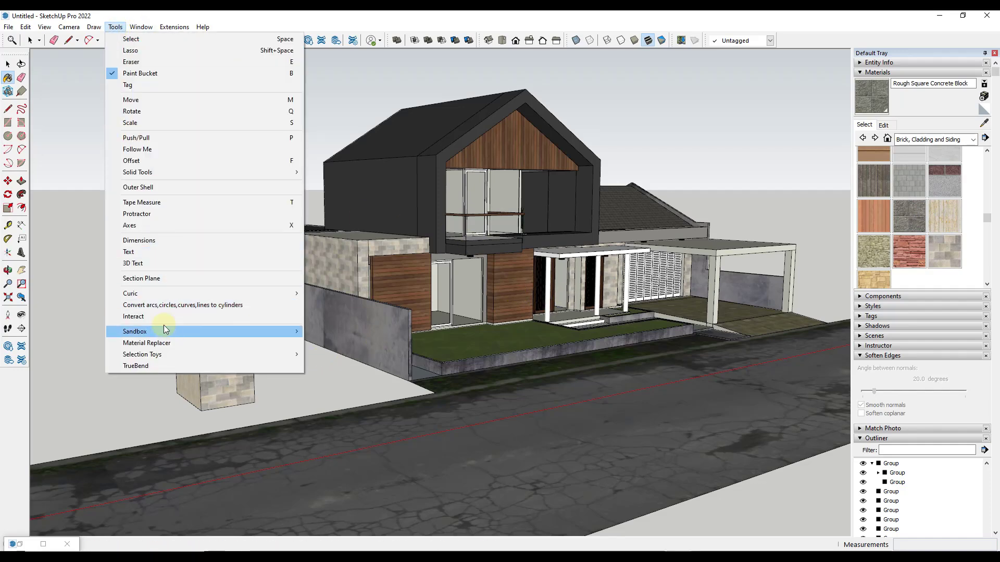
pyautogui.click(165, 343)
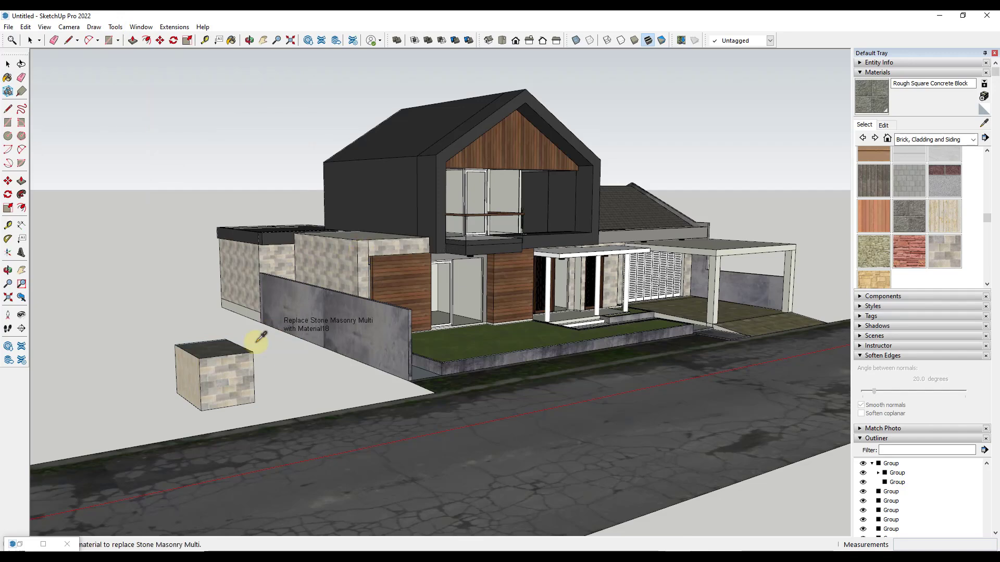
pyautogui.click(225, 345)
# Run Material Replacer again to turn the concrete block walls into a pale wood-grain finish.
pyautogui.click(115, 27)
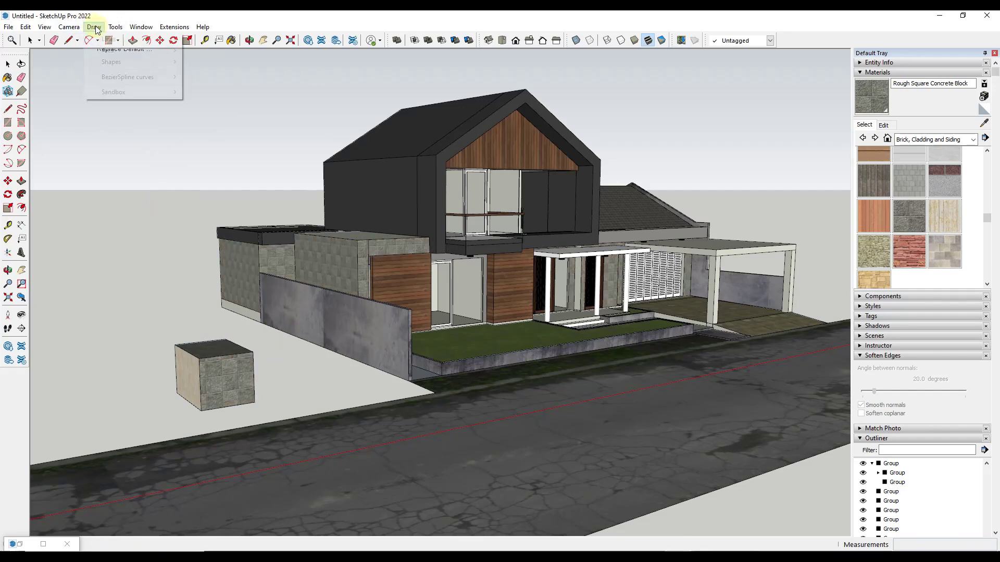
pyautogui.click(177, 344)
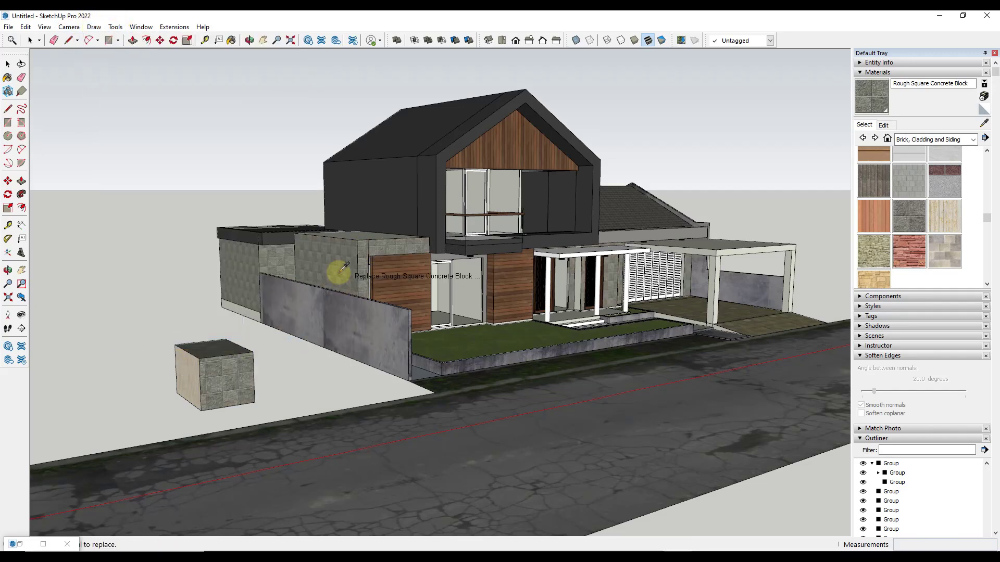
pyautogui.click(199, 366)
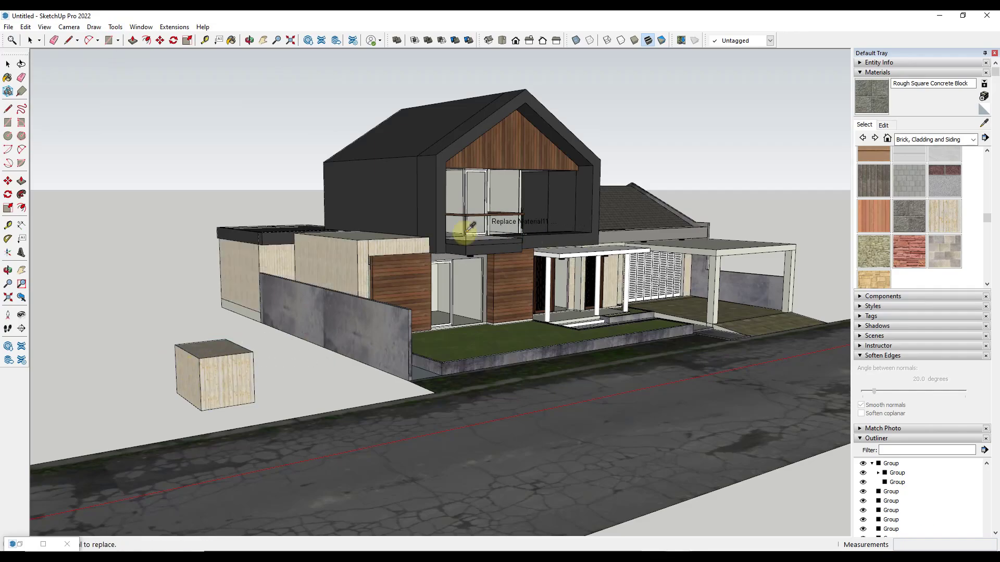